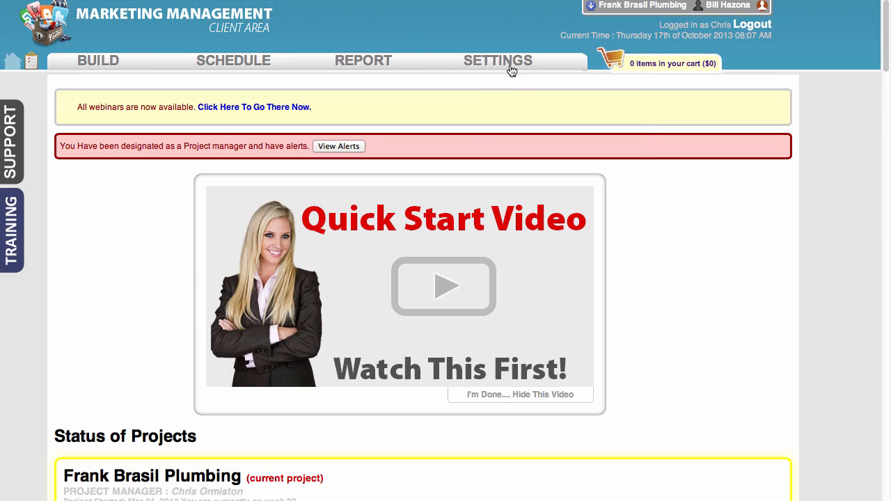
# Open the project management page and bring up the customer intake form request email under Customer Login
pyautogui.click(513, 67)
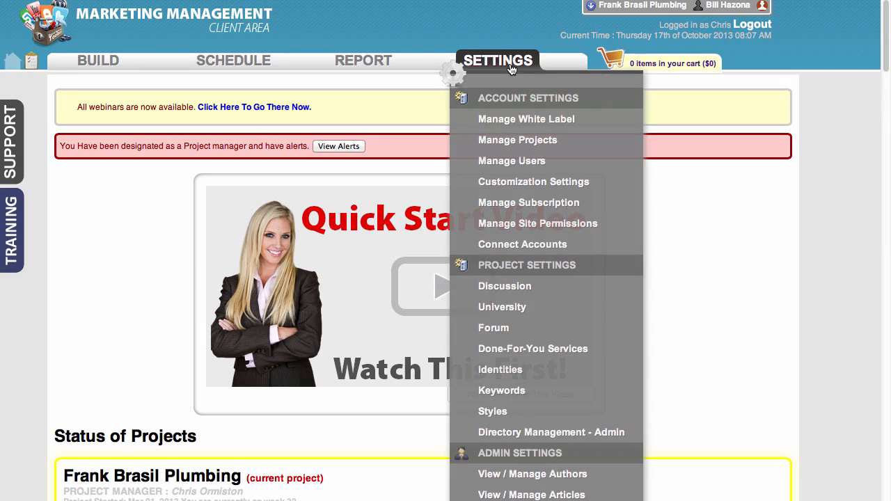
pyautogui.click(543, 142)
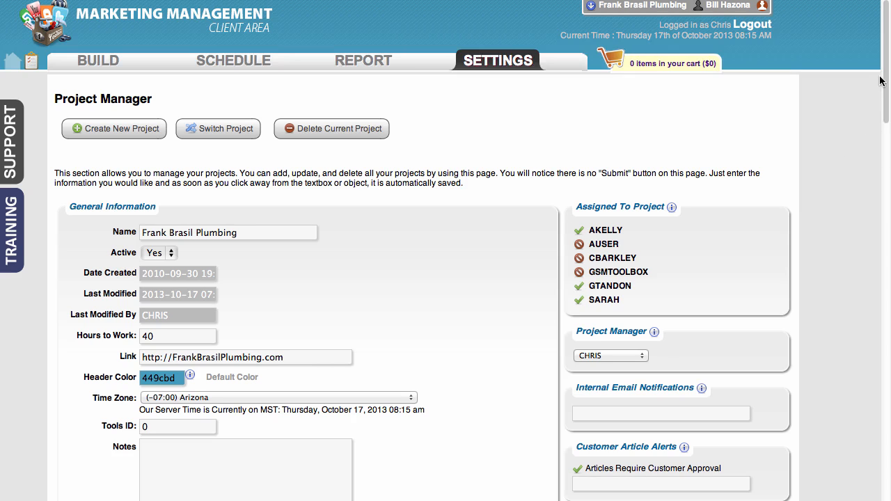
pyautogui.moveTo(882, 82); pyautogui.dragTo(885, 149)
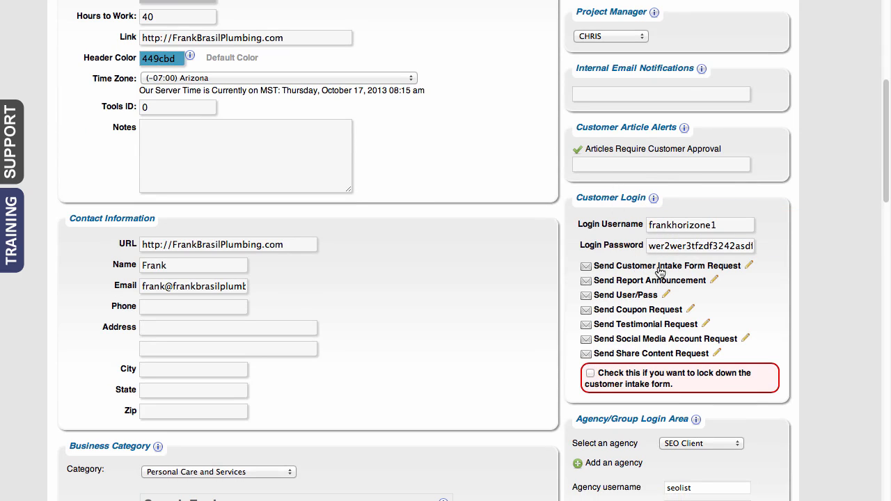
pyautogui.click(710, 269)
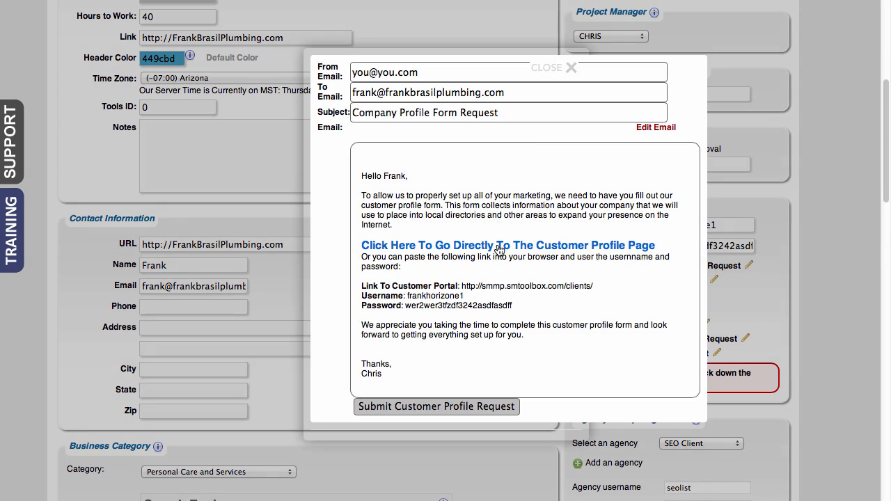
# Open the email's customer profile page link in a new tab, view the page and return to the email
pyautogui.rightClick(501, 245)
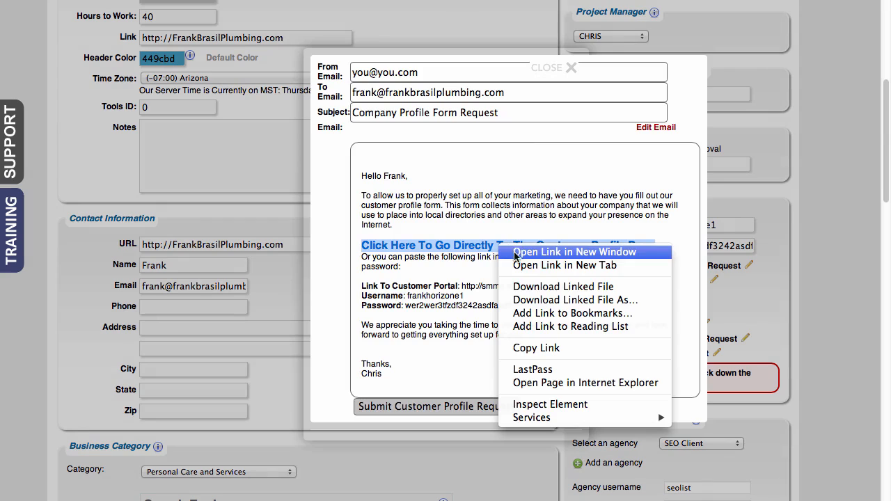
pyautogui.click(568, 267)
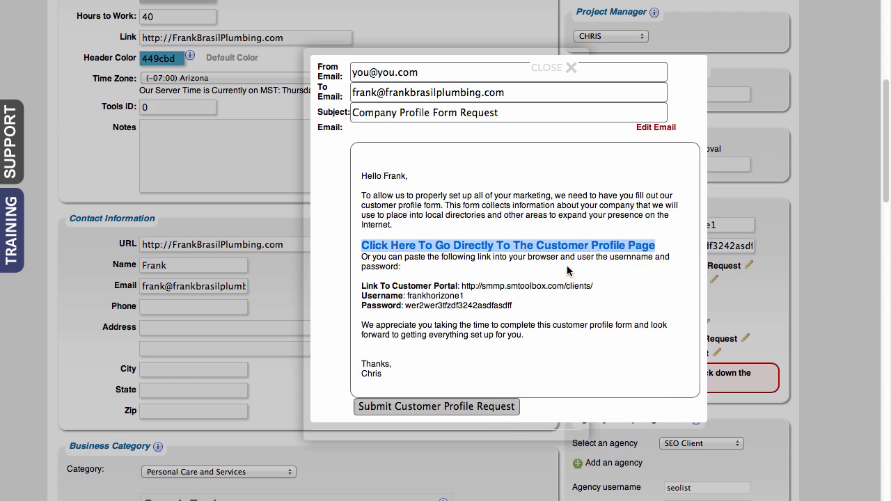
pyautogui.click(788, 0)
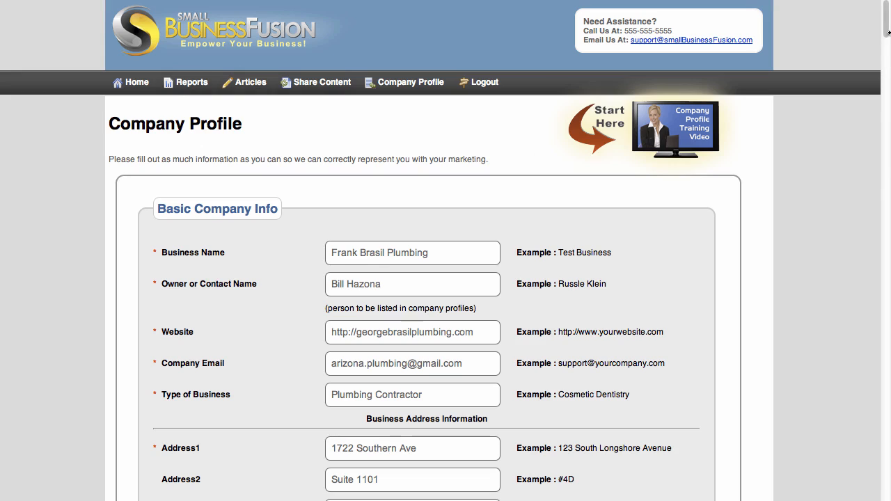
pyautogui.moveTo(885, 23)
pyautogui.mouseDown()
pyautogui.moveTo(883, 135)
pyautogui.moveTo(882, 34)
pyautogui.mouseUp()
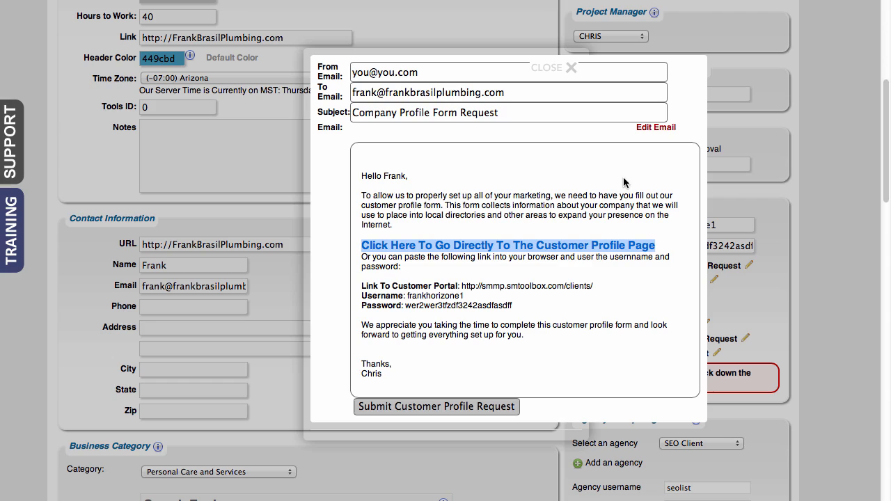
pyautogui.click(618, 183)
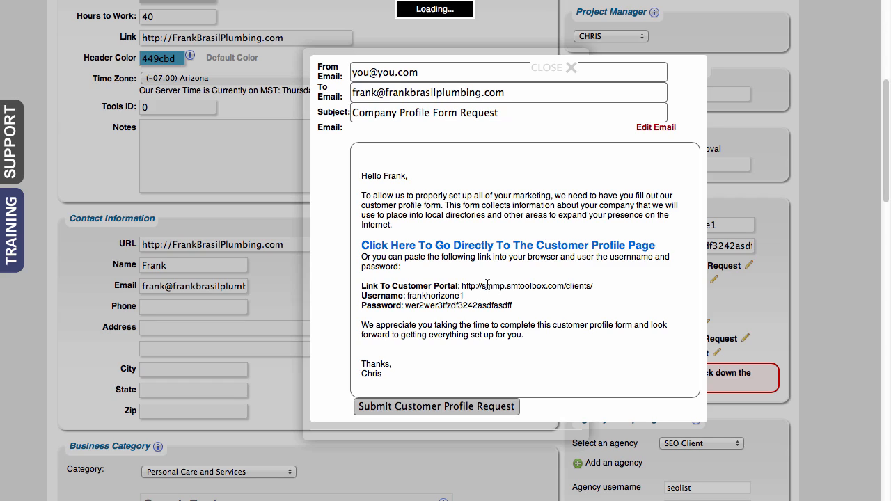
# Close the request email and examine the Company Profile form from the basic company info to the website access information
pyautogui.click(552, 72)
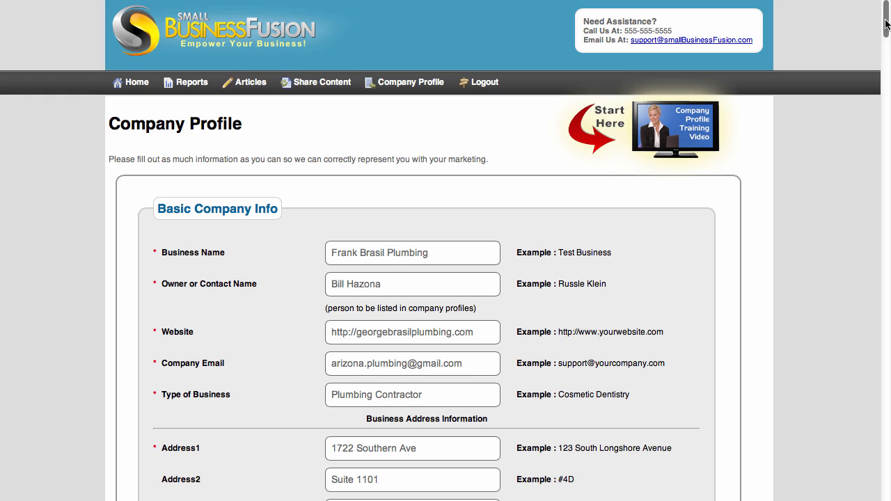
pyautogui.moveTo(886, 25); pyautogui.dragTo(886, 30)
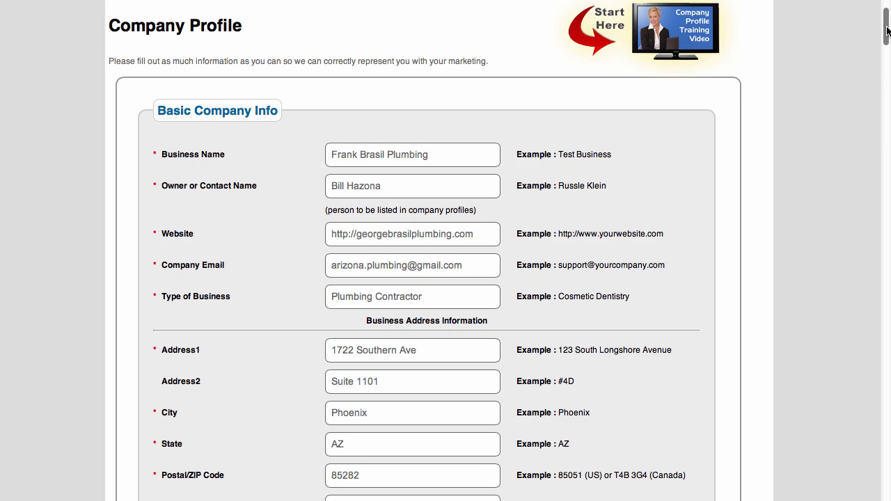
pyautogui.moveTo(887, 30); pyautogui.dragTo(881, 144)
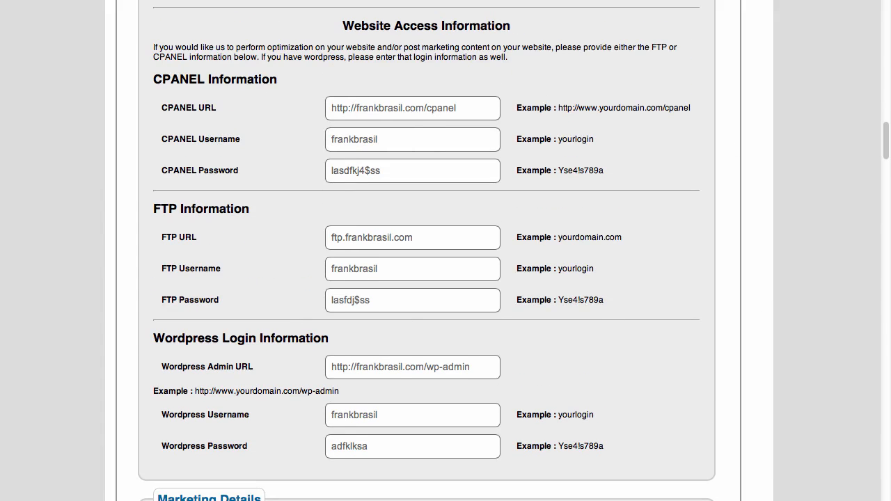
pyautogui.moveTo(882, 144); pyautogui.dragTo(883, 33)
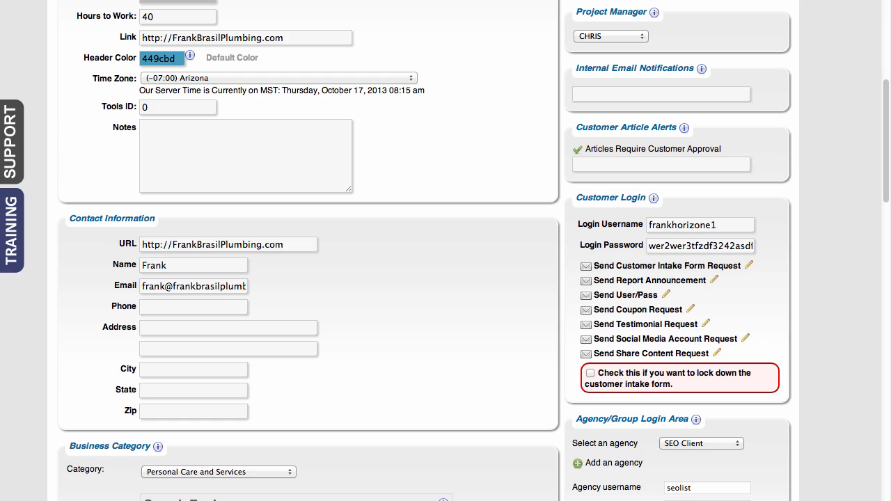
# Open the intake form customization from the account's customization settings
pyautogui.moveTo(886, 204); pyautogui.dragTo(876, 103)
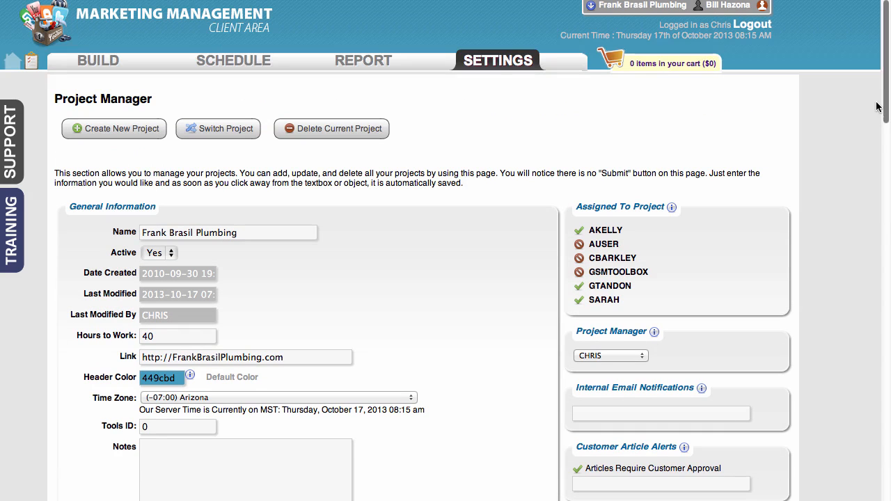
pyautogui.moveTo(496, 64)
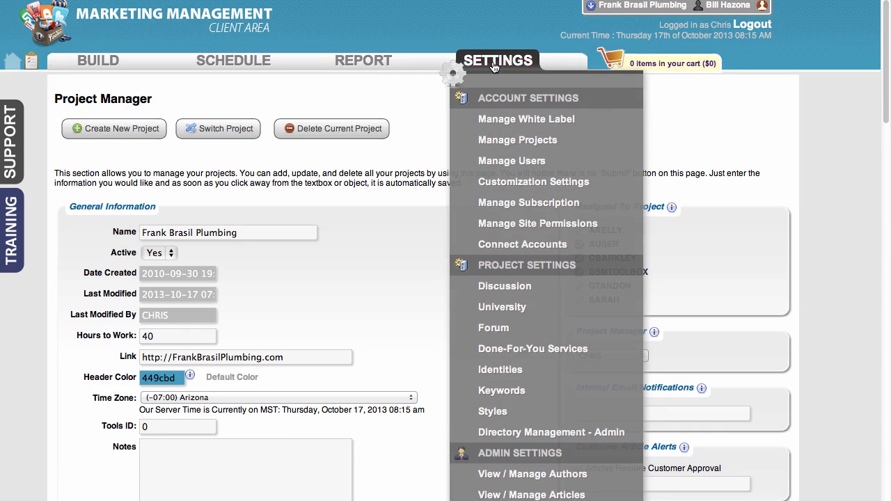
pyautogui.click(500, 183)
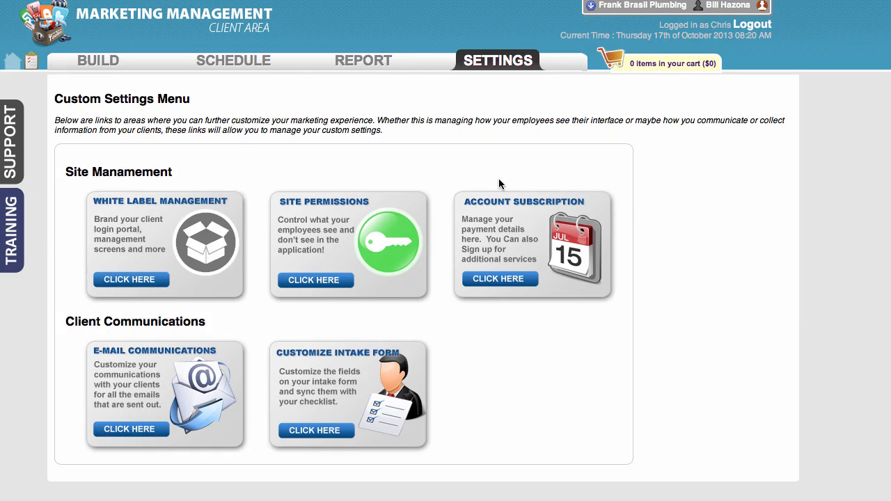
pyautogui.click(357, 356)
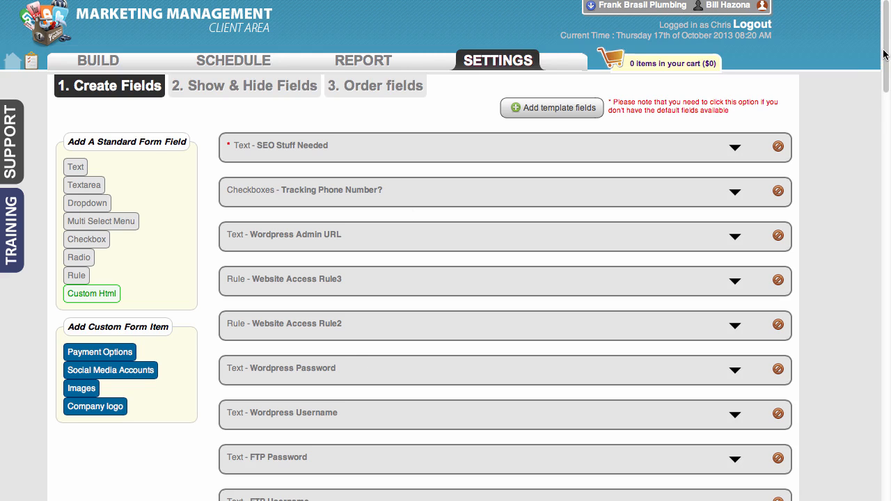
pyautogui.moveTo(882, 62); pyautogui.dragTo(866, 14)
# Add a standard text field titled "Test text field" with the field name "Customer Hours on sunday"
pyautogui.click(78, 168)
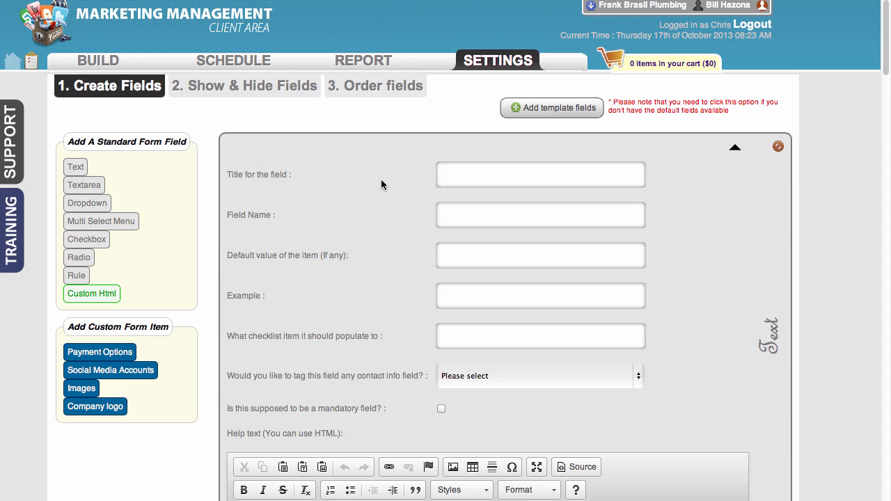
pyautogui.click(511, 174)
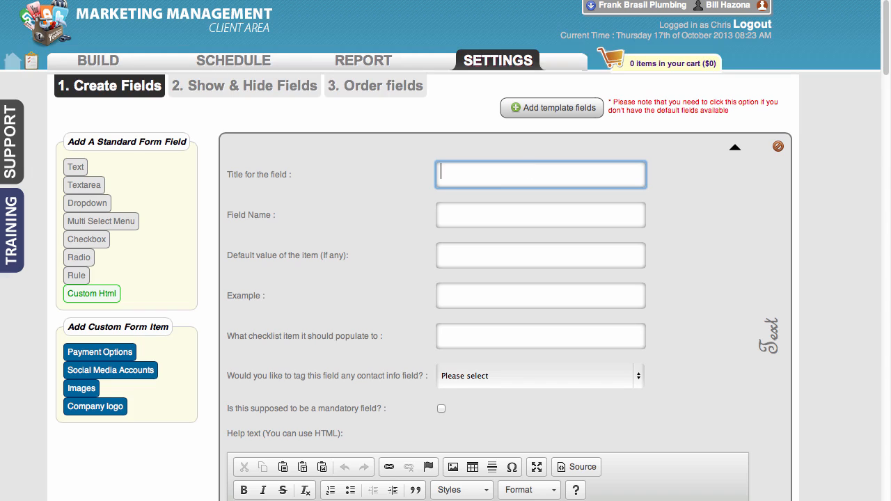
pyautogui.write('Test text field')
pyautogui.click(507, 211)
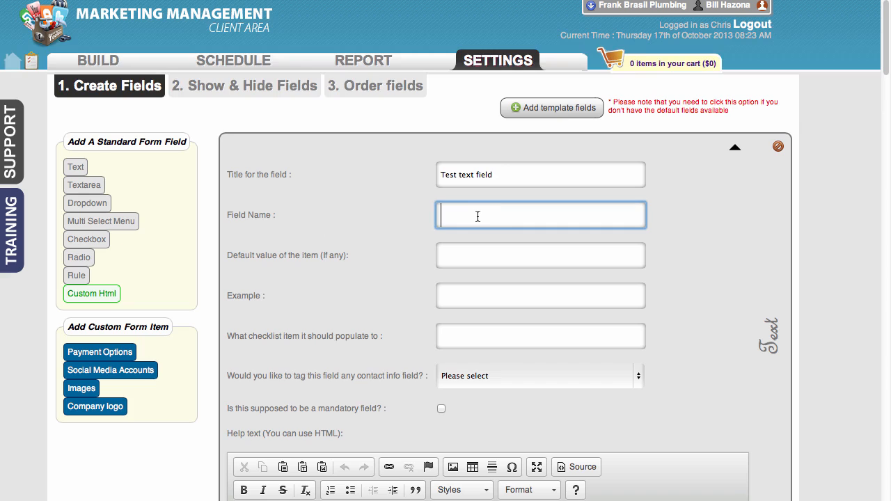
pyautogui.write('Customer Hours on sunday')
# Leave the new text field's default value empty and set its example to "Sun 9-5"
pyautogui.click(534, 254)
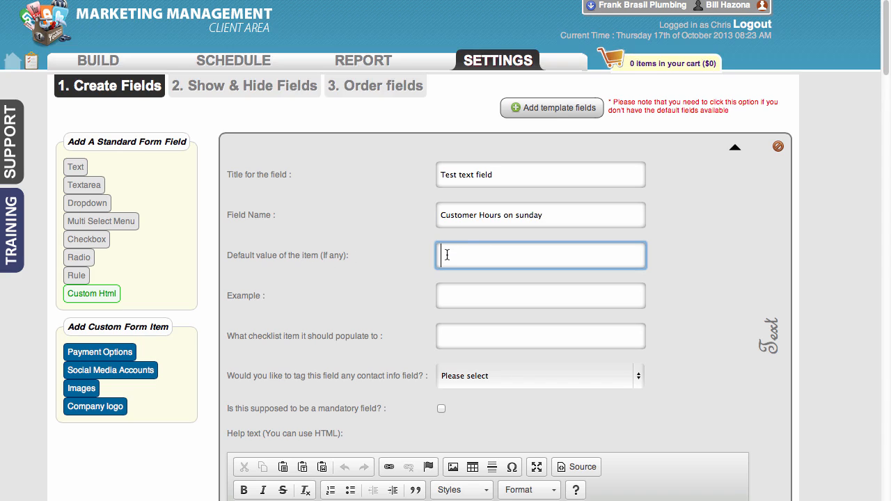
pyautogui.click(470, 298)
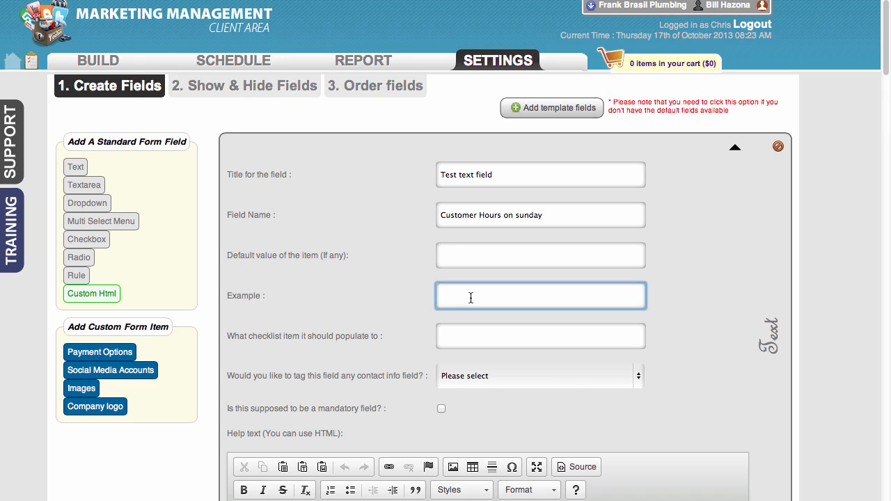
pyautogui.write('M')
pyautogui.press('BackSpace')
pyautogui.write('Sun 9-5')
pyautogui.click(682, 299)
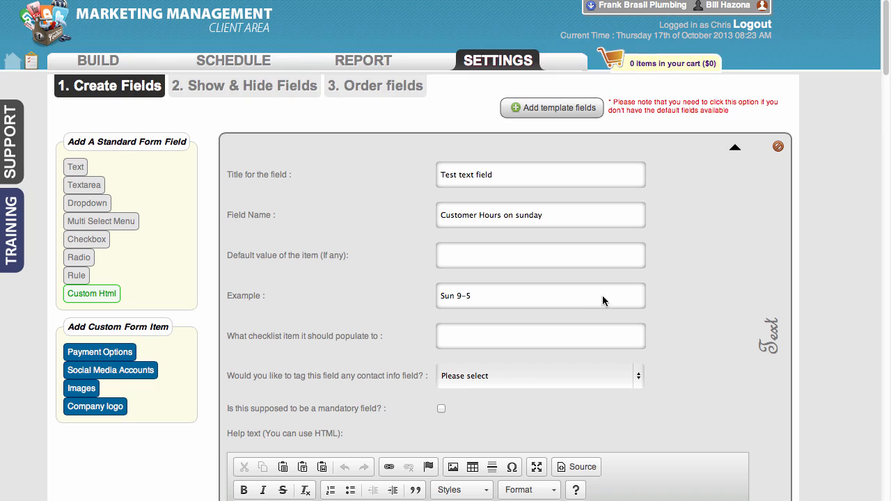
# Examine the new text field's checklist item, contact info tag, mandatory and help text options
pyautogui.click(483, 337)
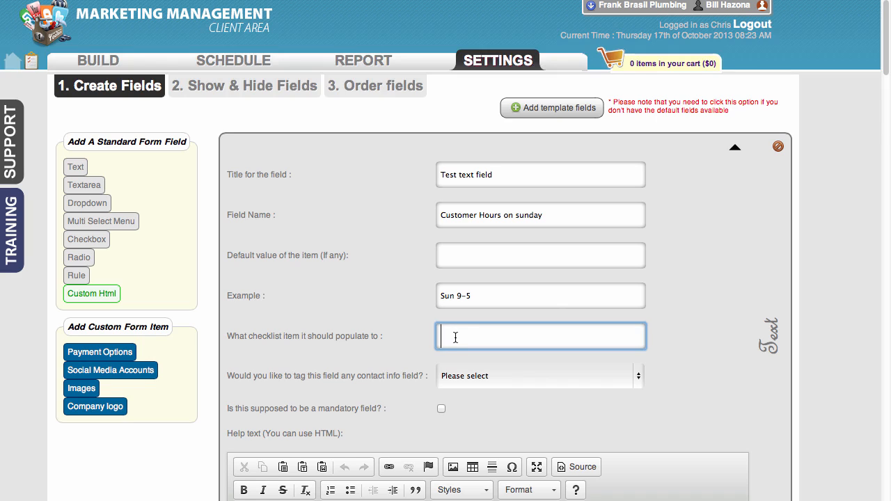
pyautogui.click(10, 250)
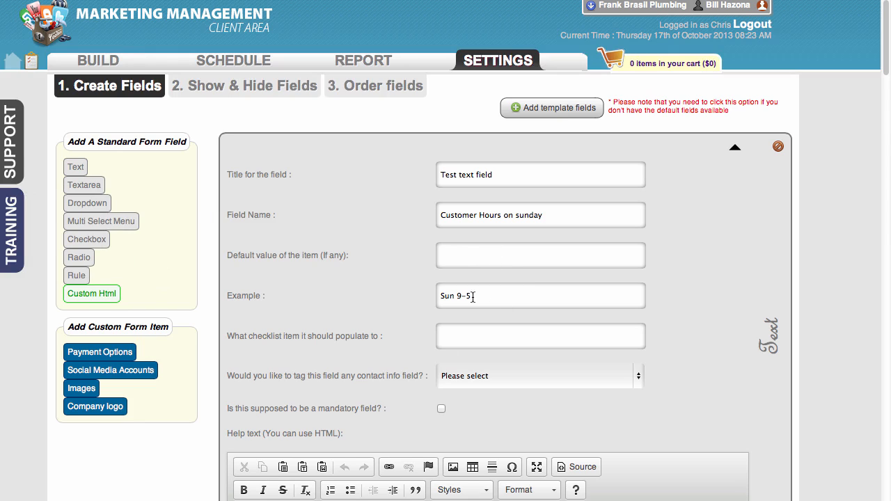
pyautogui.click(471, 335)
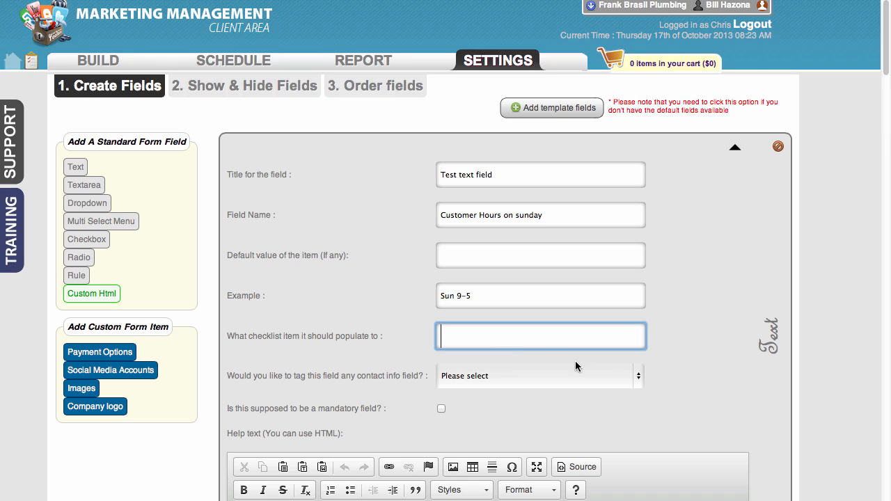
pyautogui.scroll(-4, 673, 376)
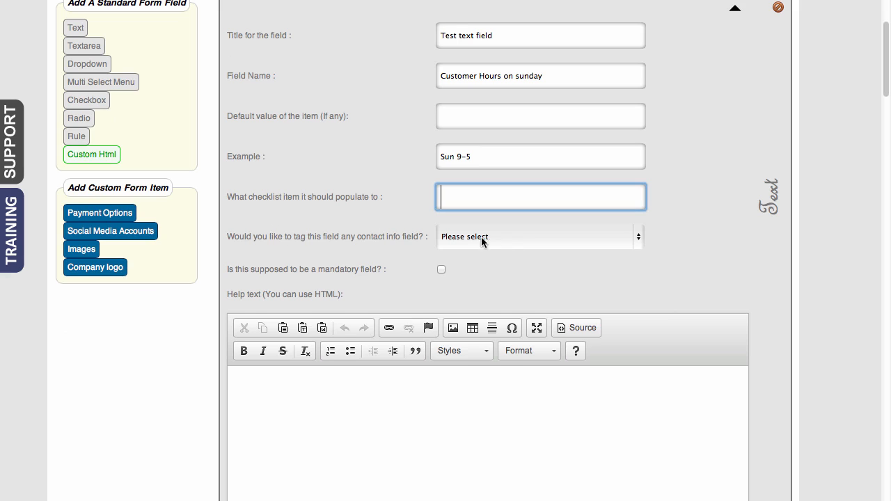
pyautogui.click(512, 238)
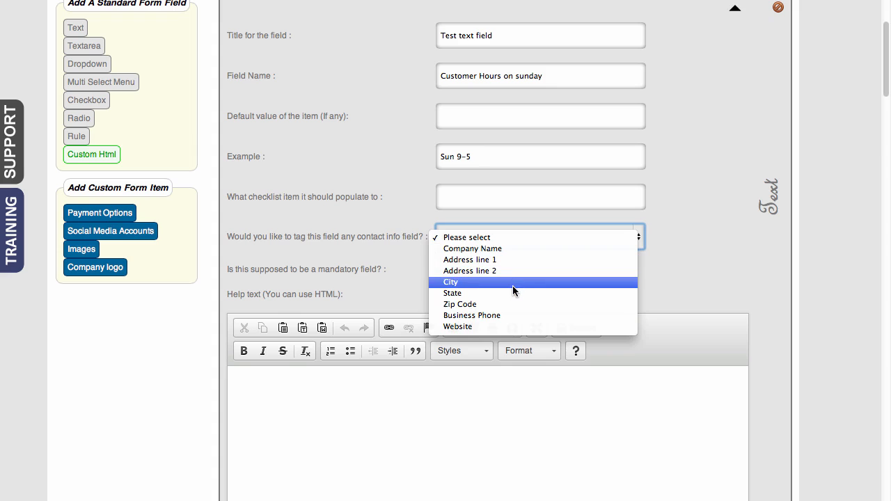
pyautogui.click(666, 279)
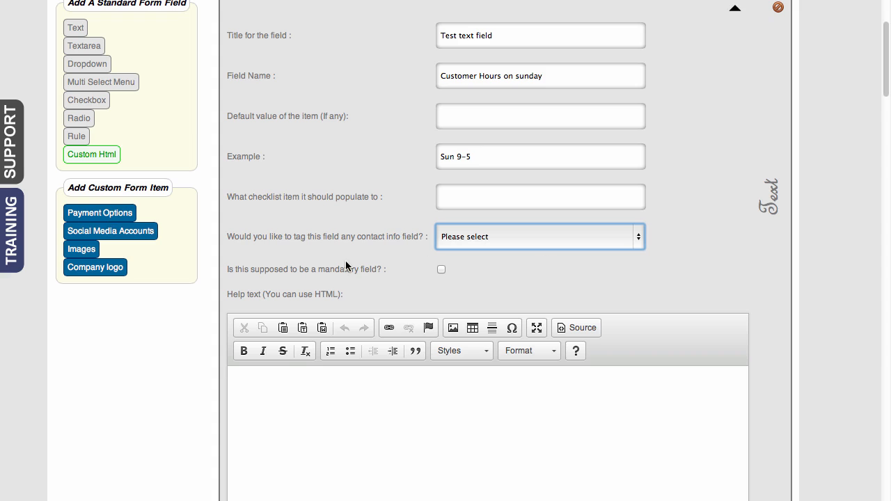
pyautogui.click(394, 411)
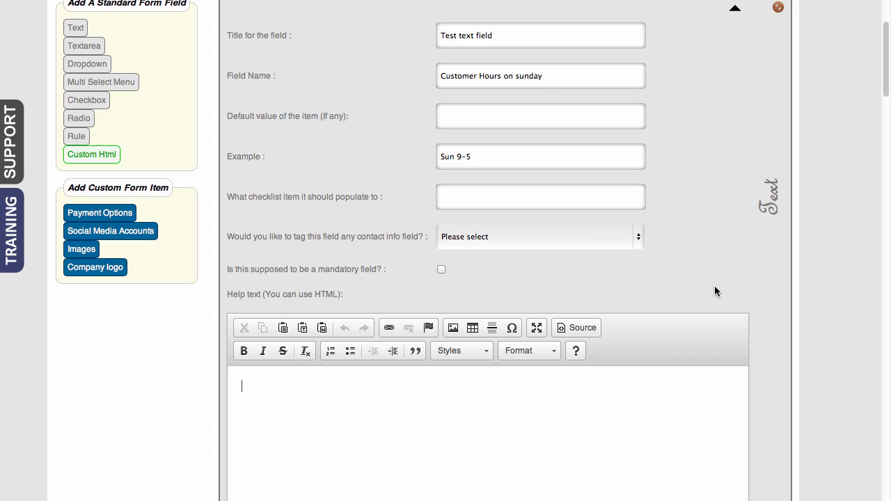
pyautogui.scroll(4, 715, 287)
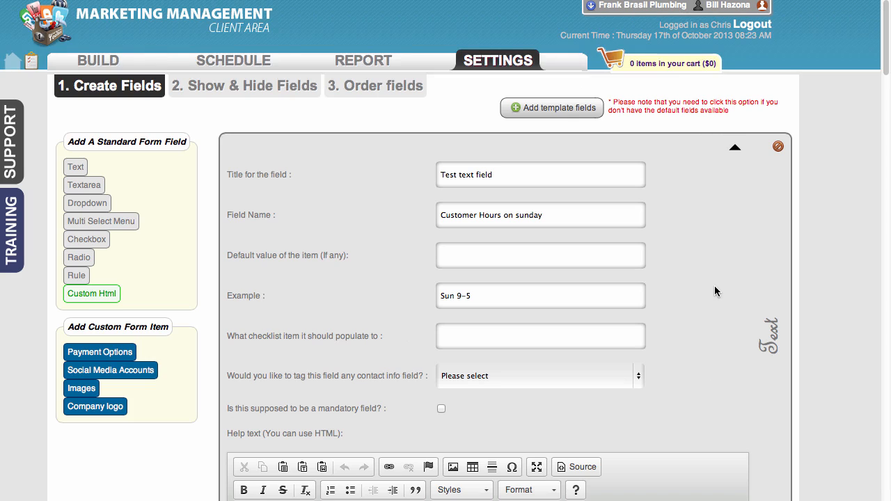
# Collapse the new text field, look through the list of existing fields and delete the new field
pyautogui.click(734, 148)
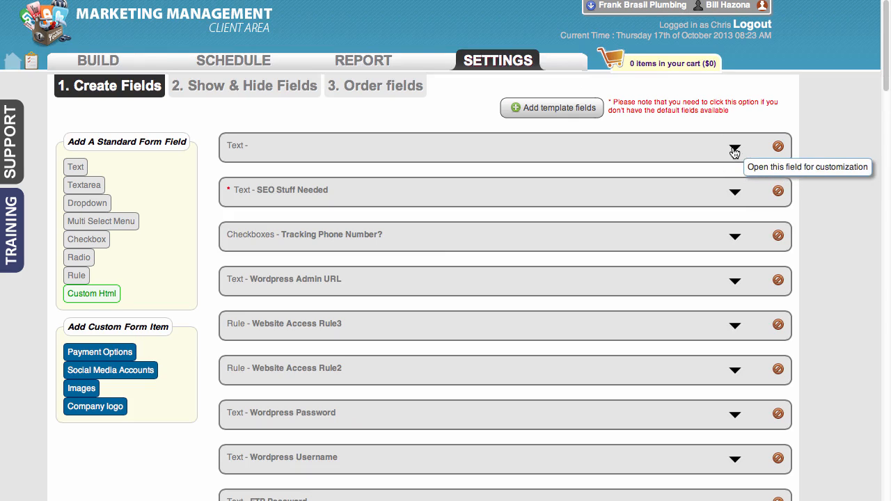
pyautogui.scroll(-20, 871, 436)
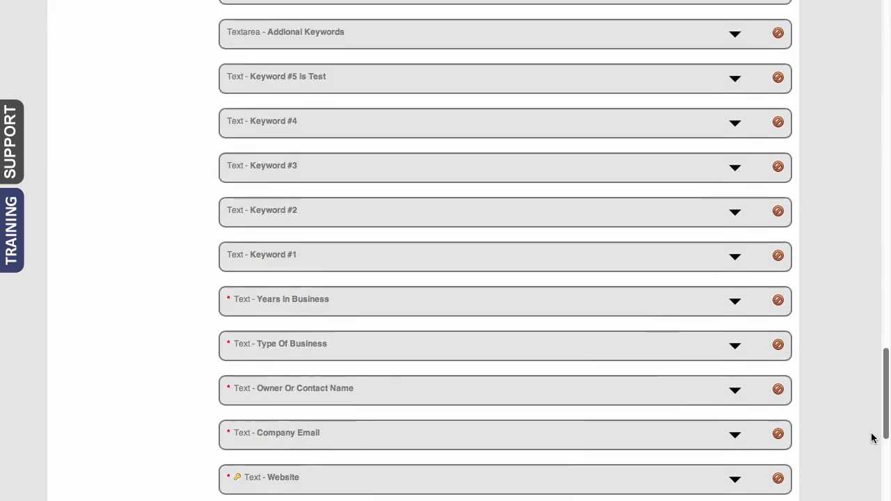
pyautogui.scroll(20, 750, 146)
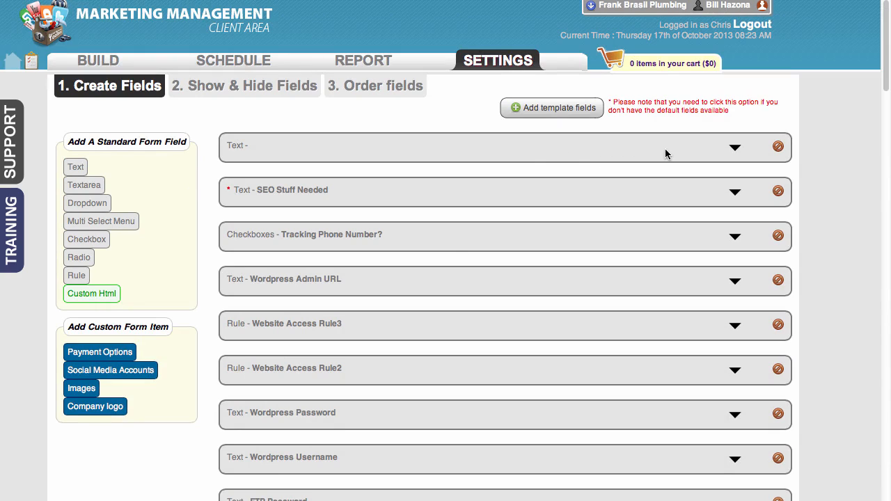
pyautogui.click(777, 147)
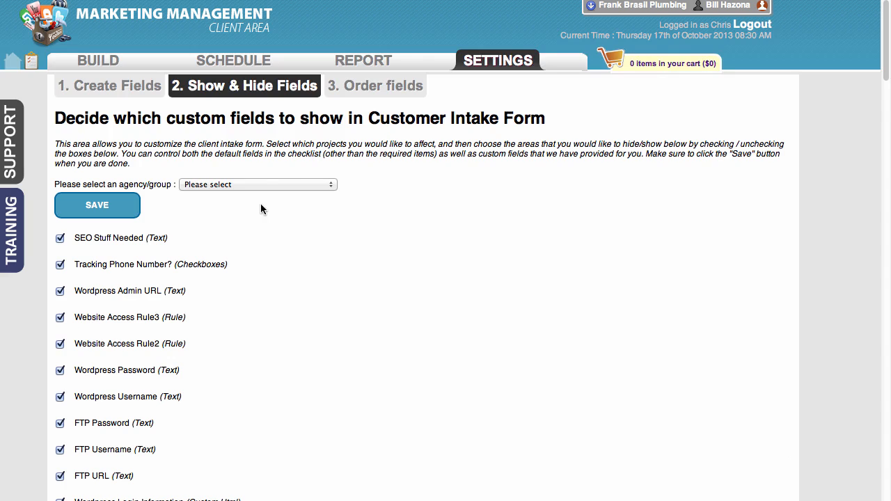
# Review the available agency/group choices, choose All agencies and look through the custom fields that can be shown or hidden
pyautogui.click(263, 184)
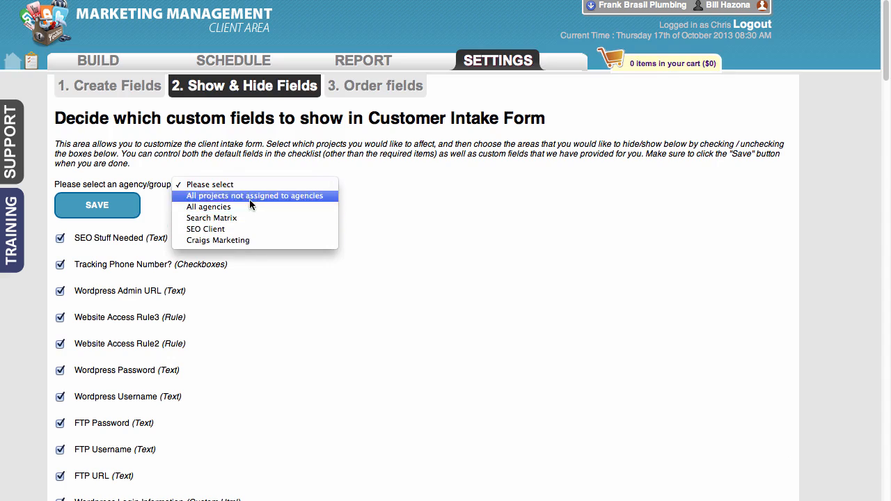
pyautogui.click(438, 217)
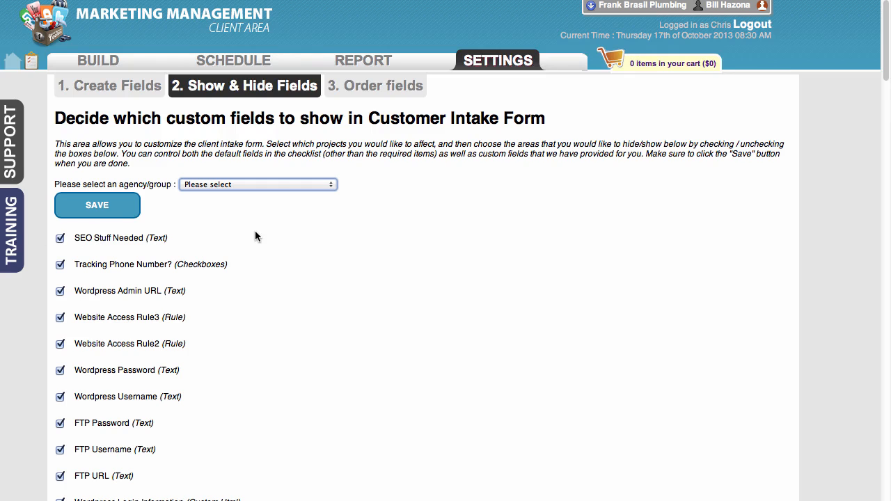
pyautogui.scroll(-5, 256, 237)
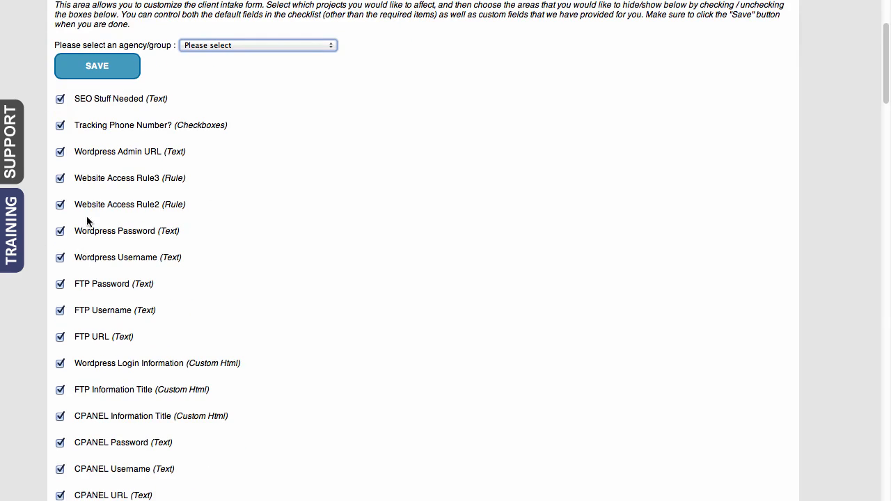
pyautogui.scroll(5, 252, 130)
pyautogui.click(237, 182)
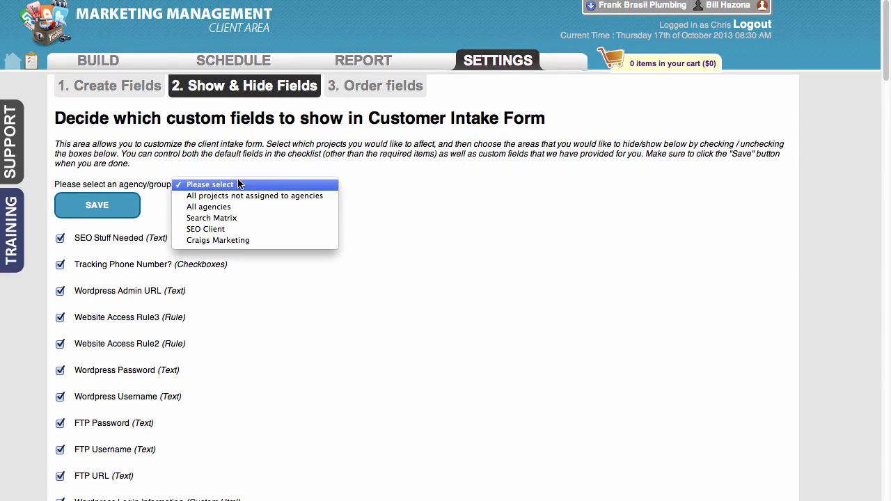
pyautogui.click(239, 207)
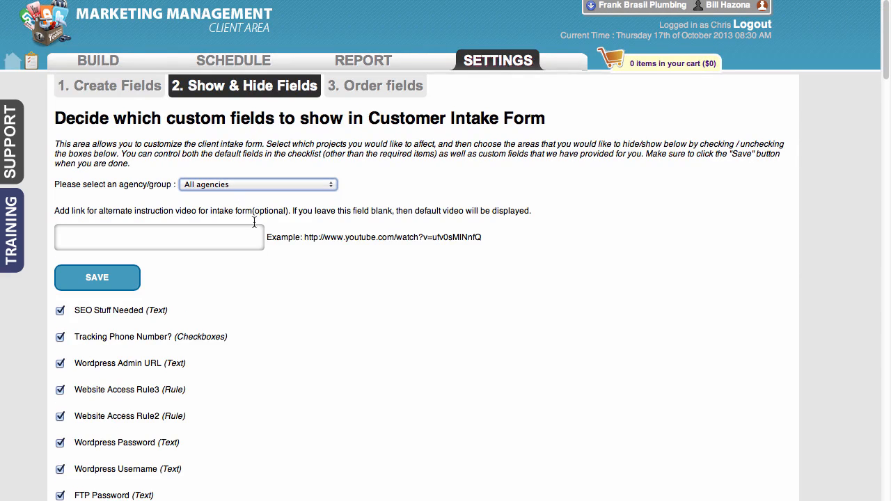
pyautogui.scroll(-5, 276, 270)
pyautogui.scroll(-15, 165, 143)
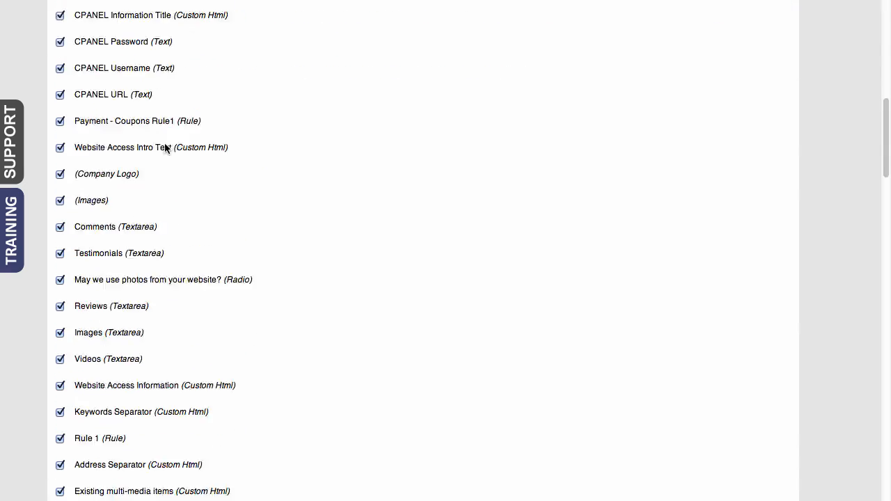
pyautogui.scroll(20, 165, 145)
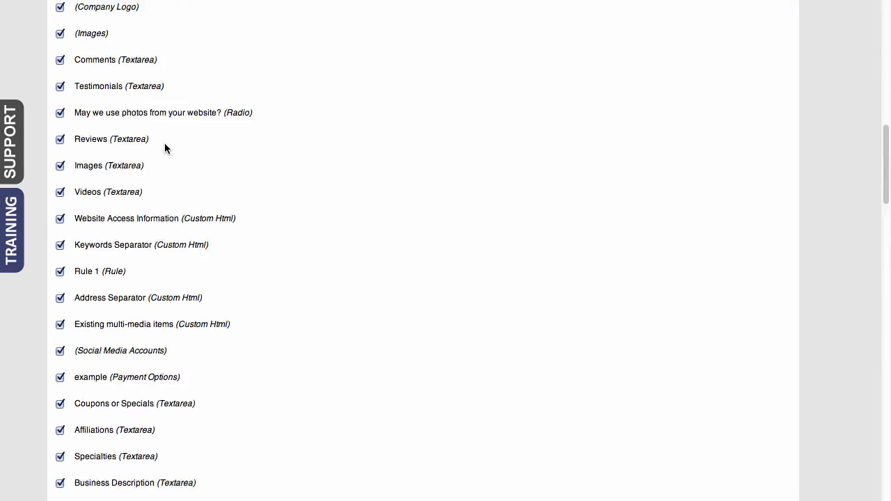
# Switch the agency/group to Search Matrix and look through its shown fields and the previous assignments
pyautogui.click(237, 72)
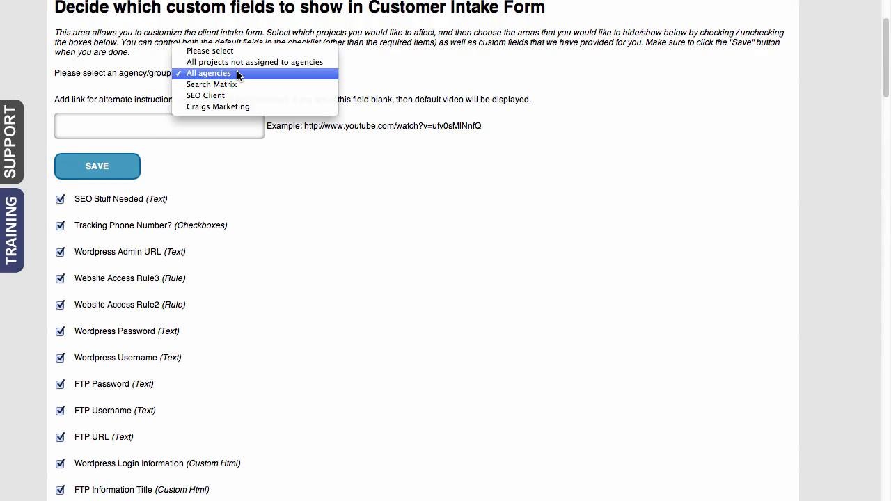
pyautogui.click(237, 86)
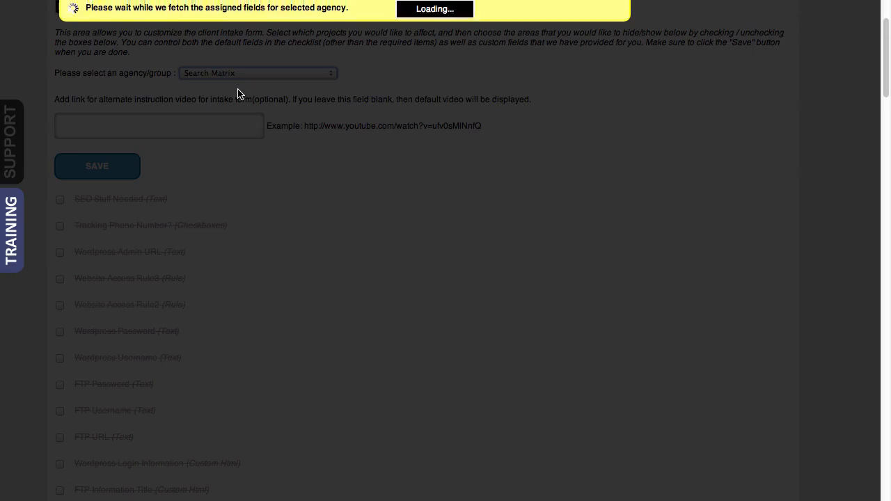
pyautogui.scroll(-10, 234, 193)
pyautogui.scroll(-10, 234, 196)
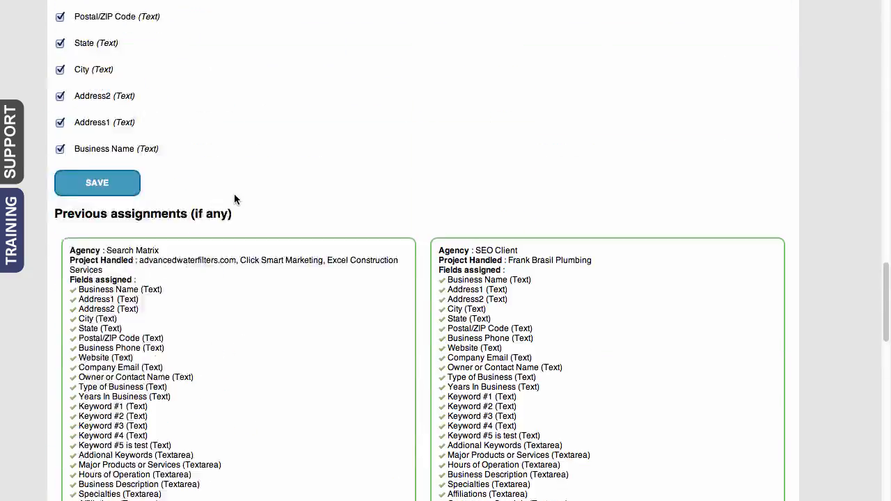
pyautogui.scroll(10, 234, 196)
pyautogui.scroll(10, 234, 194)
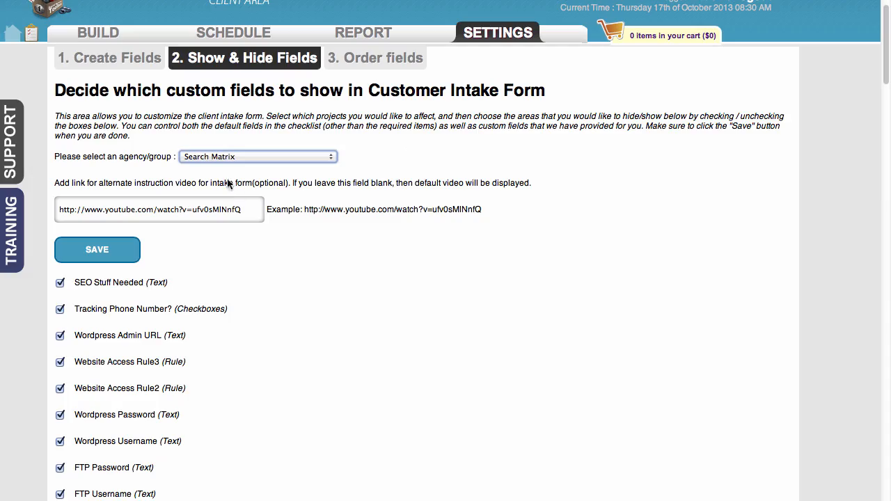
# Switch the agency/group to SEO Client and review its shown fields down to the previous assignments
pyautogui.click(234, 157)
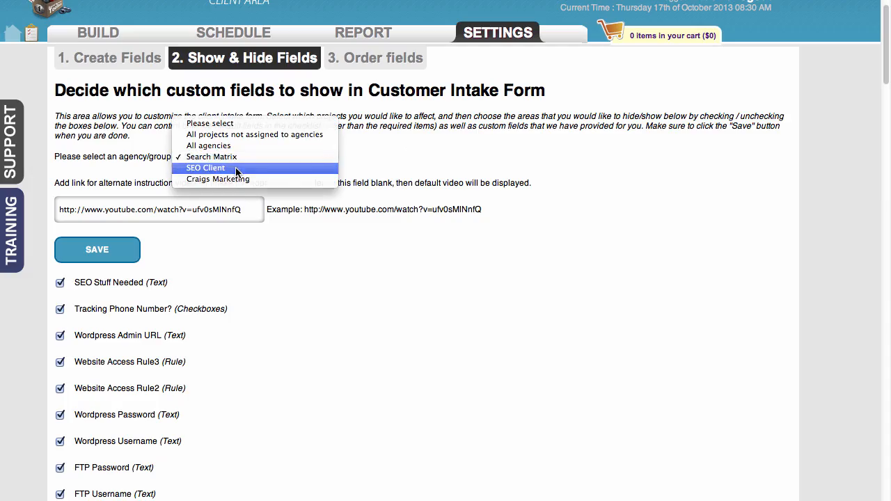
pyautogui.click(236, 168)
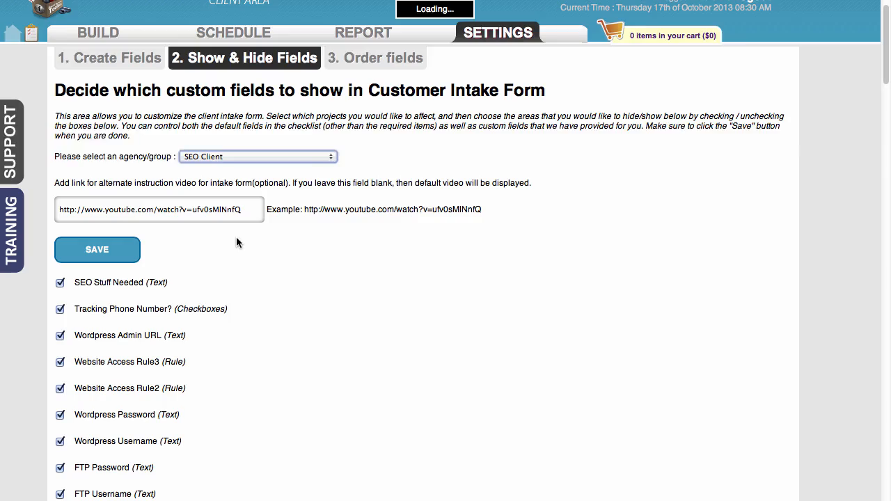
pyautogui.scroll(-8, 237, 241)
pyautogui.scroll(-12, 236, 243)
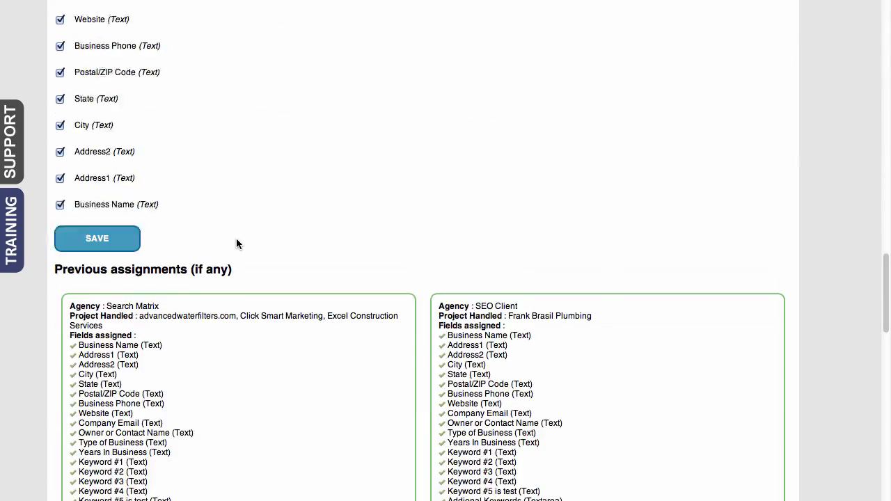
pyautogui.scroll(15, 237, 243)
pyautogui.scroll(10, 236, 243)
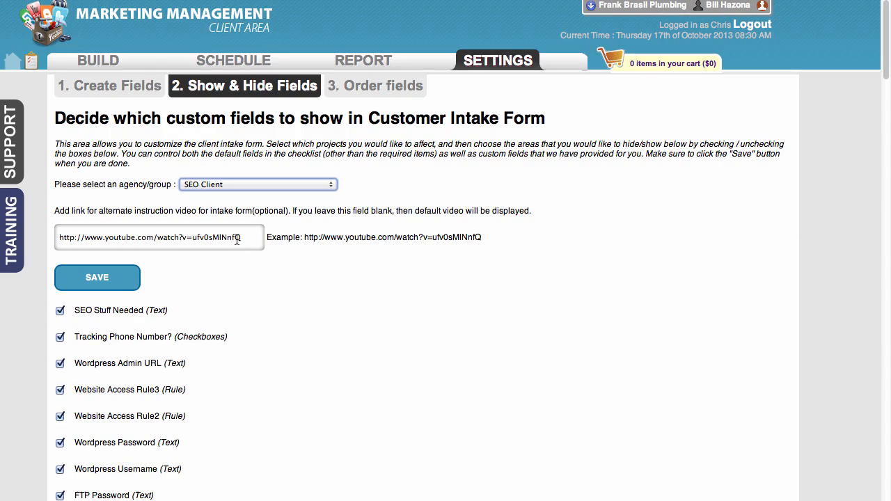
# Hide the SEO Stuff Needed, Tracking Phone Number? and Wordpress Admin URL fields from SEO Client's intake form
pyautogui.click(60, 312)
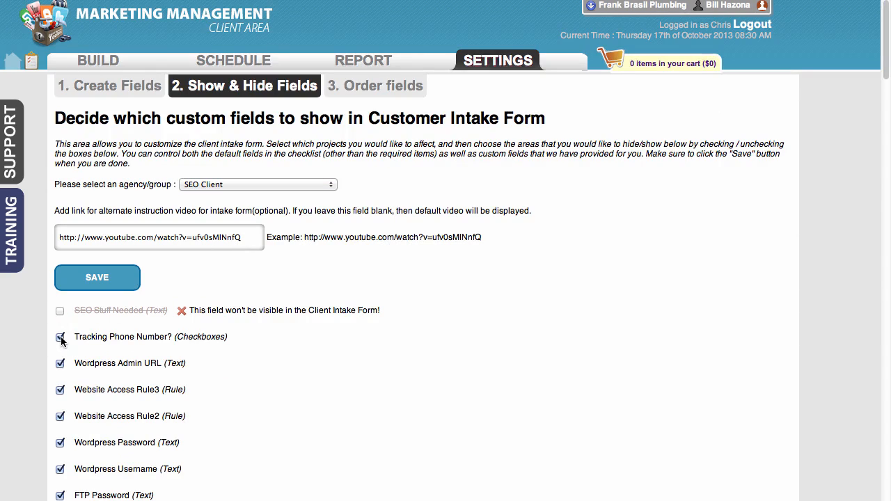
pyautogui.click(59, 337)
pyautogui.click(60, 363)
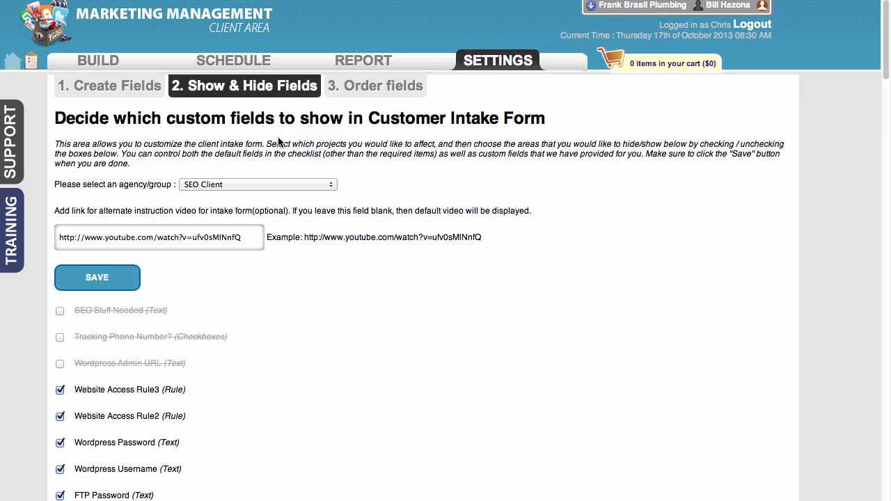
# Open the field ordering for the Search Matrix agency and examine how fields are grouped into form sections
pyautogui.click(362, 91)
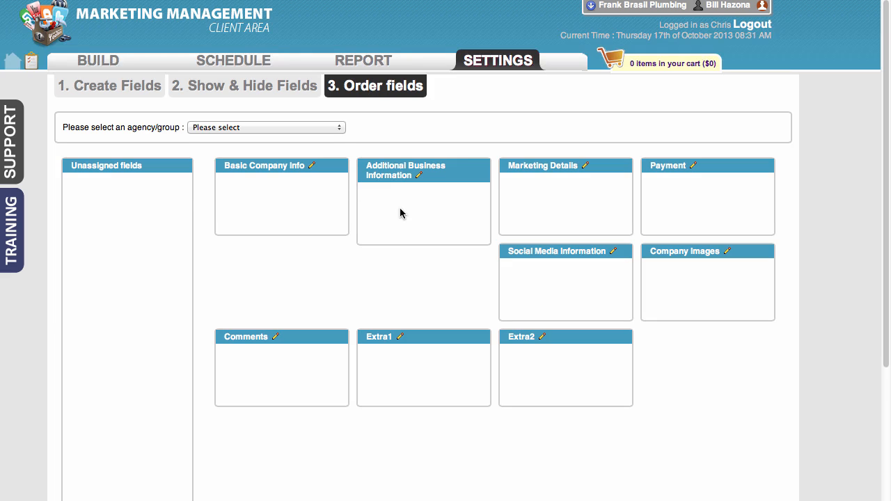
pyautogui.click(339, 129)
pyautogui.click(313, 150)
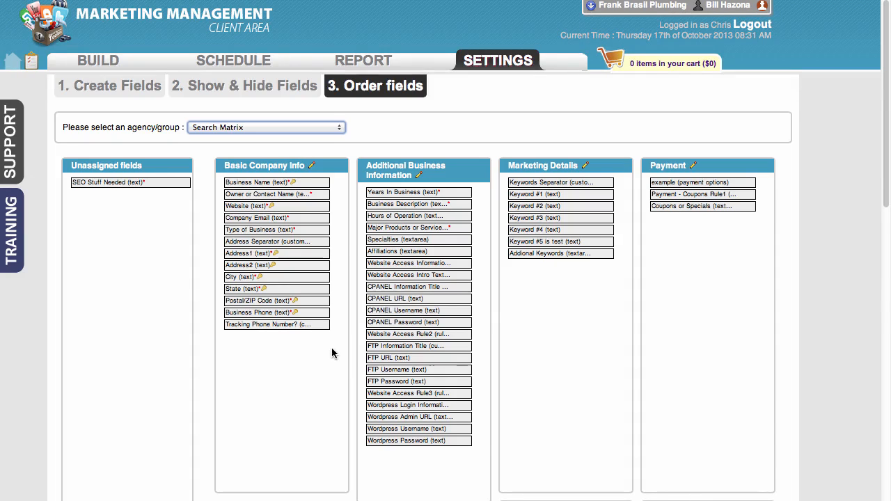
pyautogui.scroll(-4, 330, 352)
pyautogui.scroll(4, 604, 223)
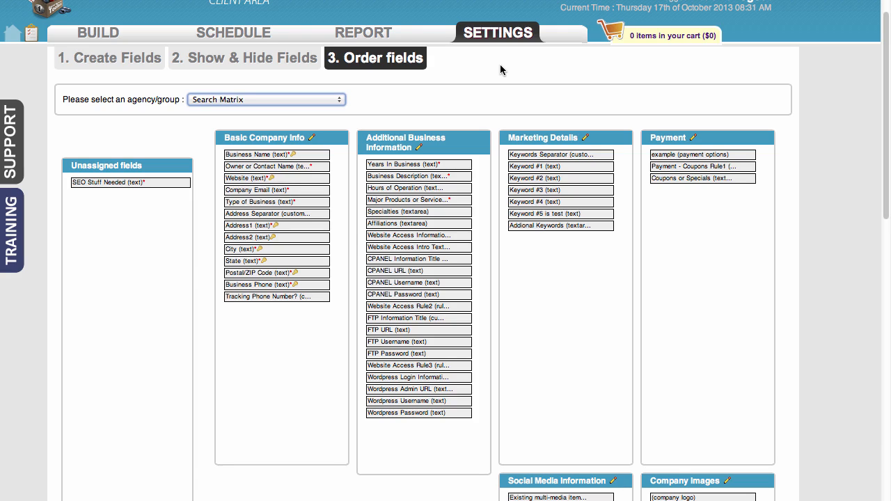
pyautogui.scroll(1, 588, 92)
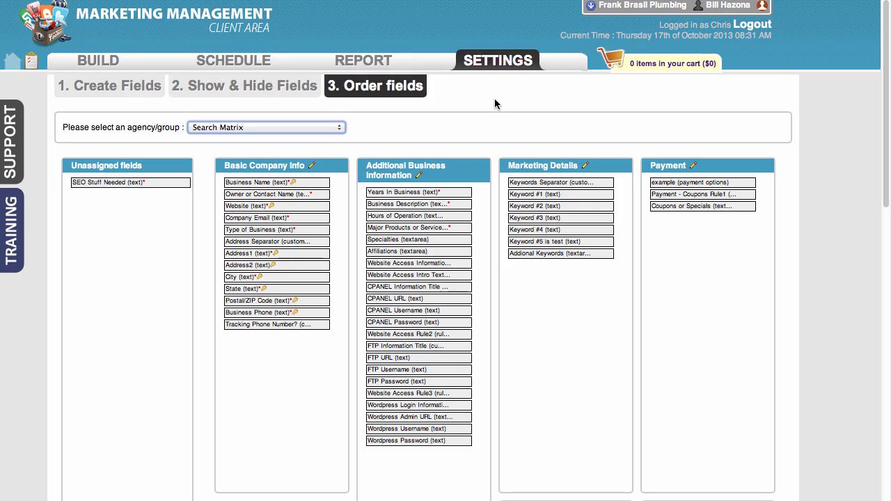
# Open the current client's Company Profile intake form and look over its Basic Company Info section
pyautogui.click(764, 4)
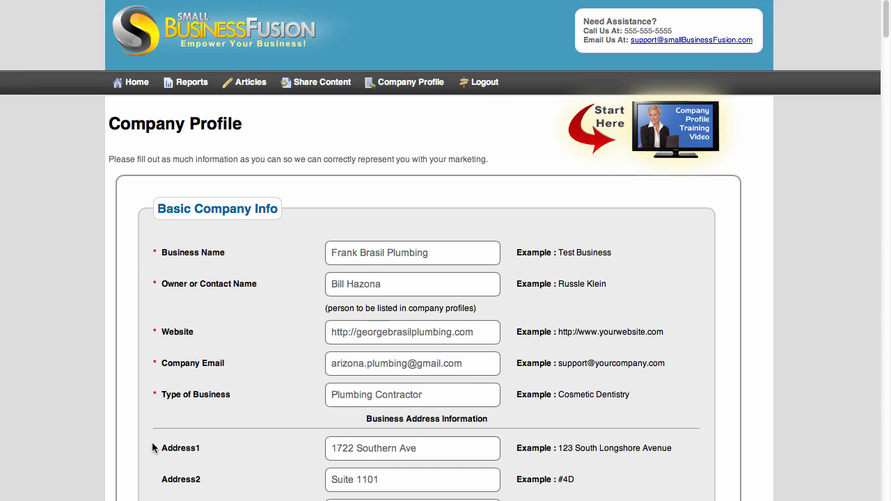
pyautogui.scroll(-3, 151, 449)
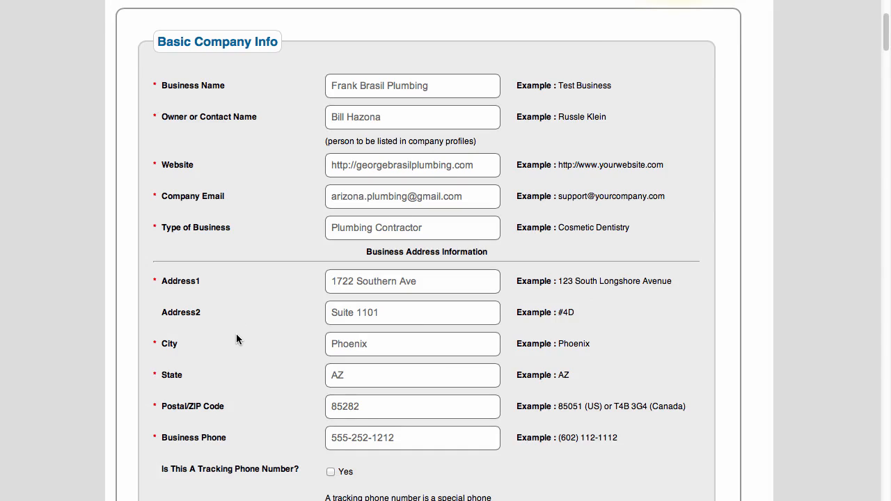
pyautogui.scroll(3, 236, 335)
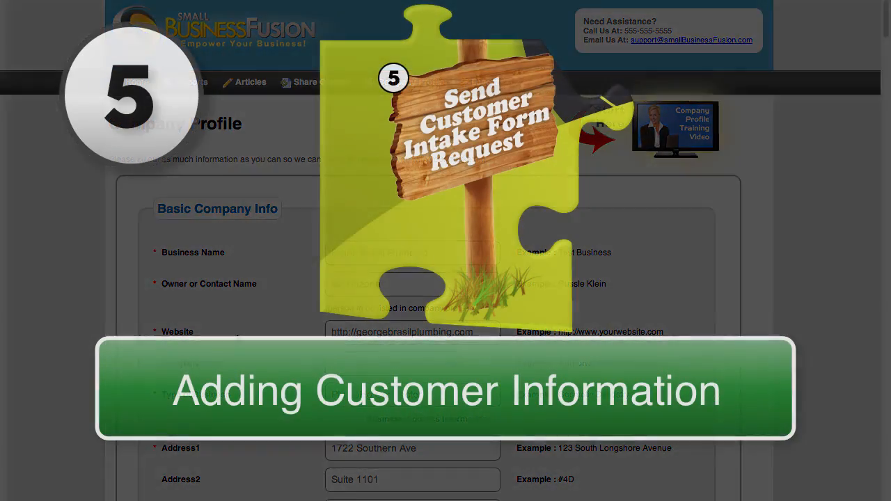